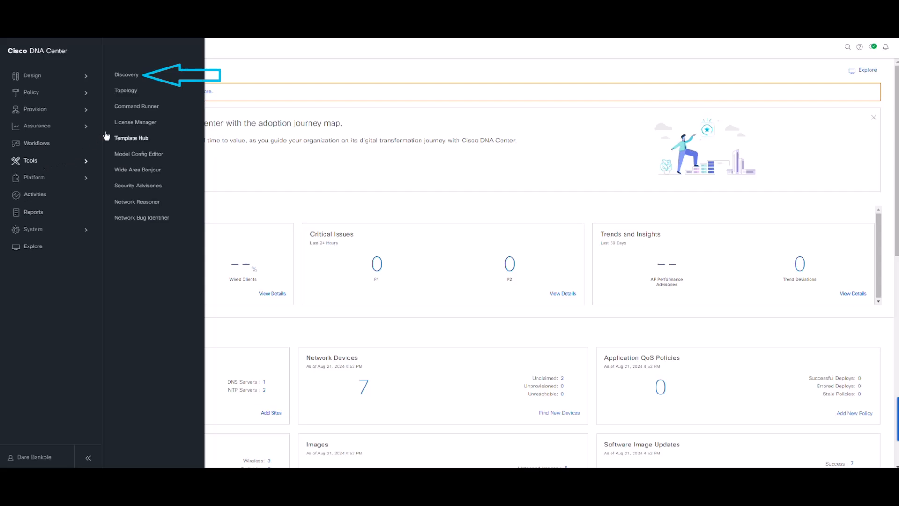
- From Tools > Discovery, add a new discovery and go past the Let's Get Ready page
click(130, 76)
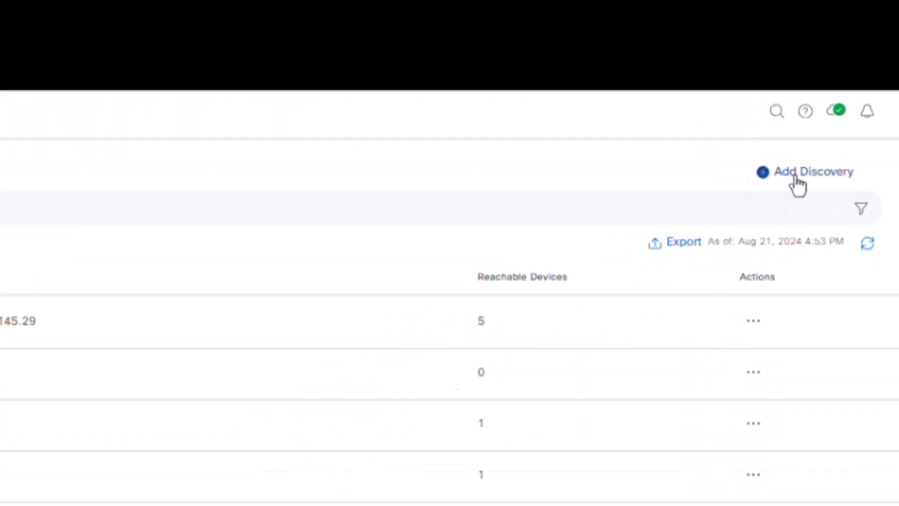
click(796, 176)
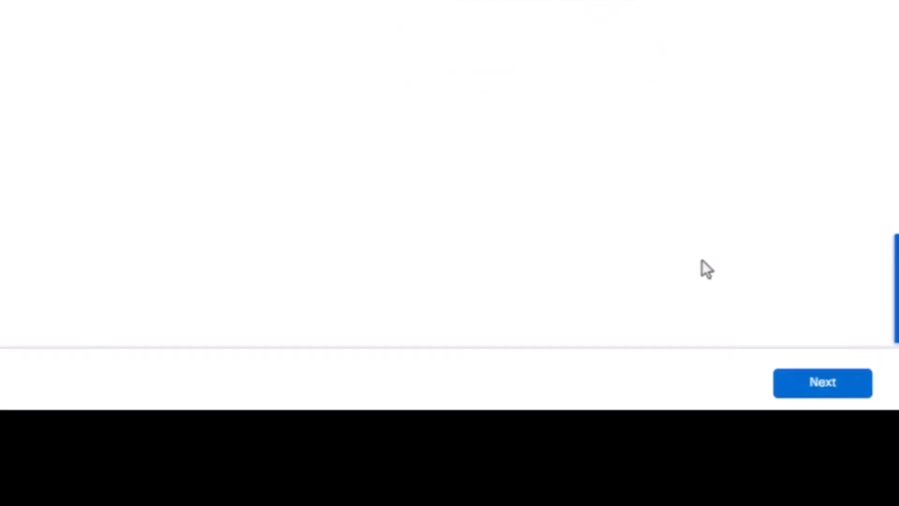
click(830, 423)
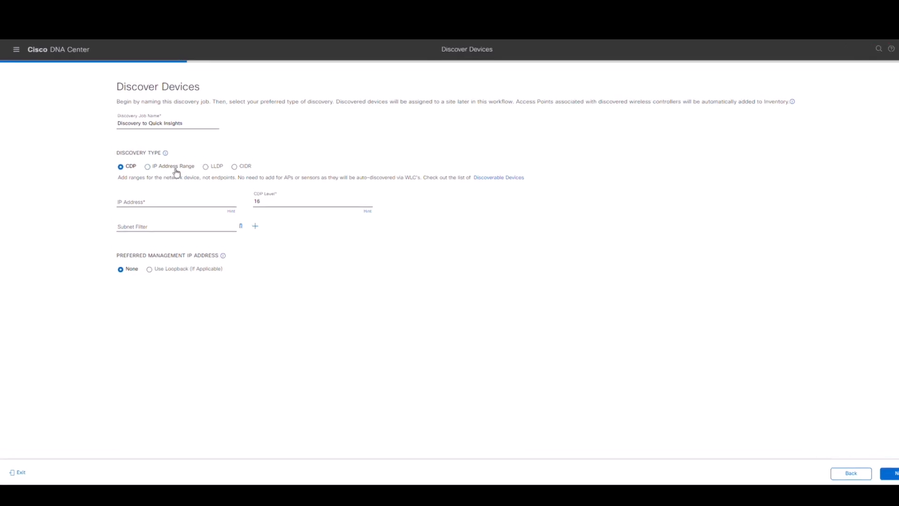
- Choose IP Address Range discovery starting at 10.82.142.156 and continue to credentials
click(176, 171)
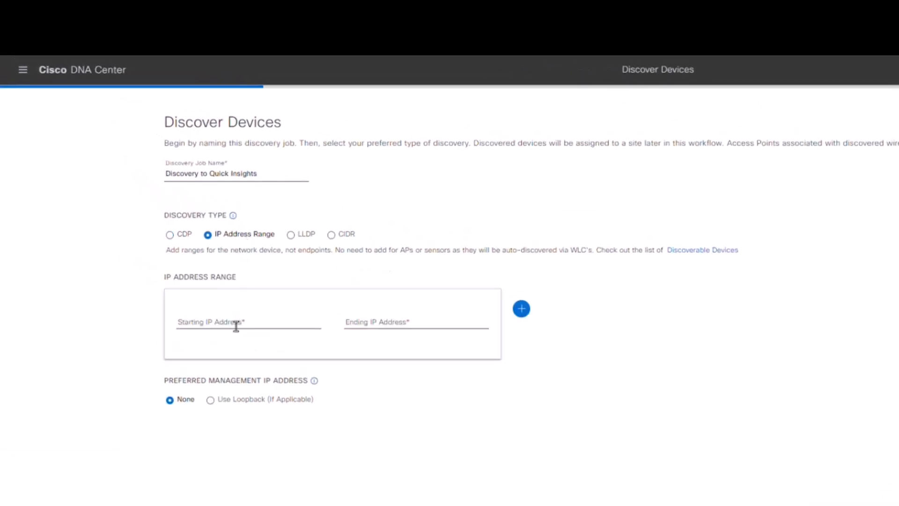
click(236, 325)
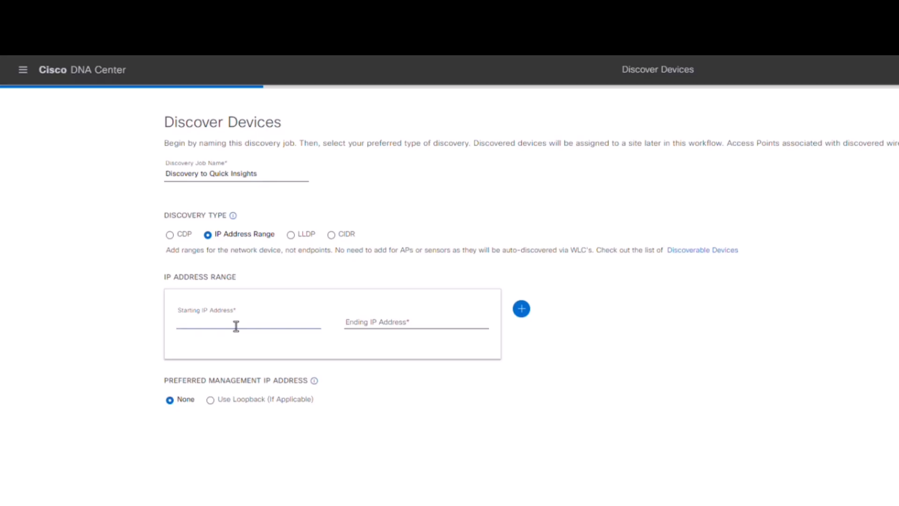
text(10.82.142.156)
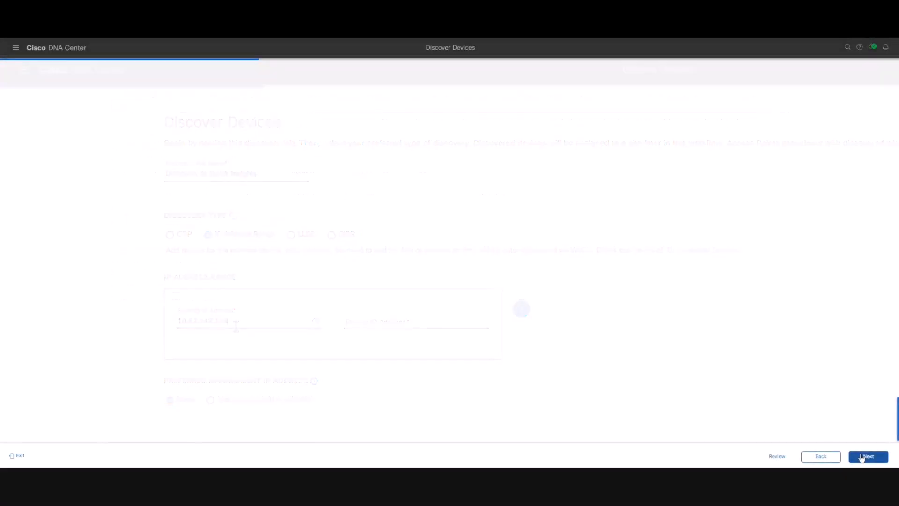
click(864, 457)
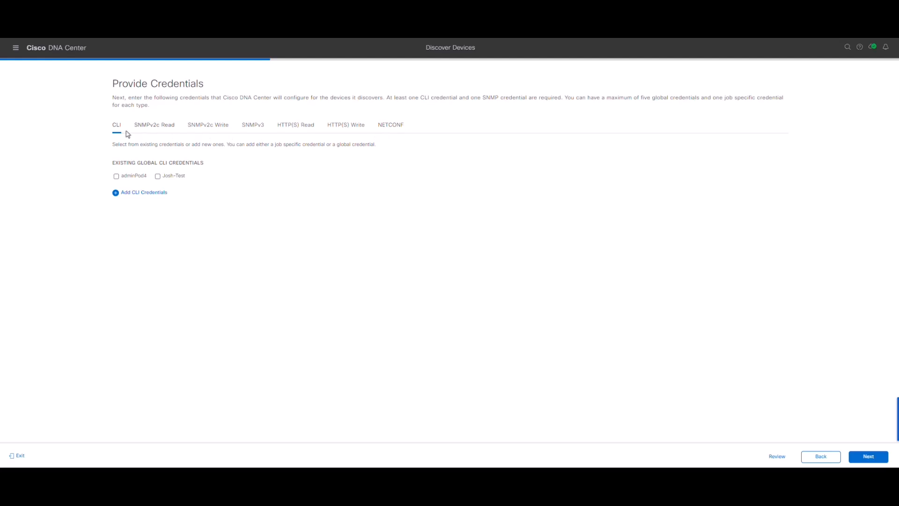
- Add a job-specific CLI credential named 'Arbitrary Name' with its username and password
click(137, 194)
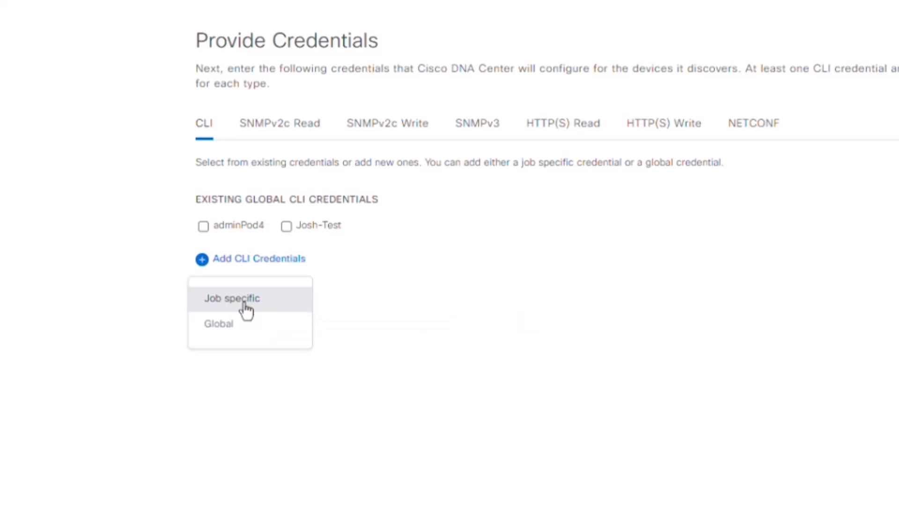
click(246, 310)
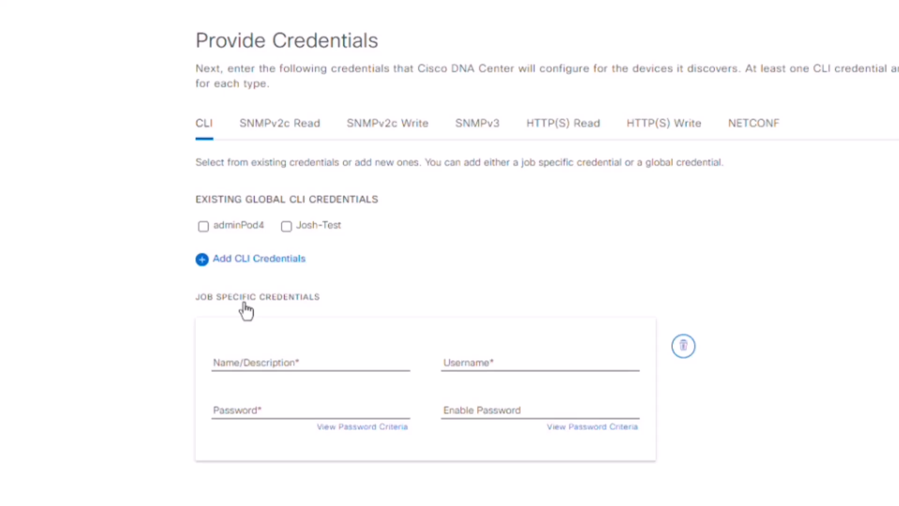
click(264, 364)
text(Arbitrary Name)
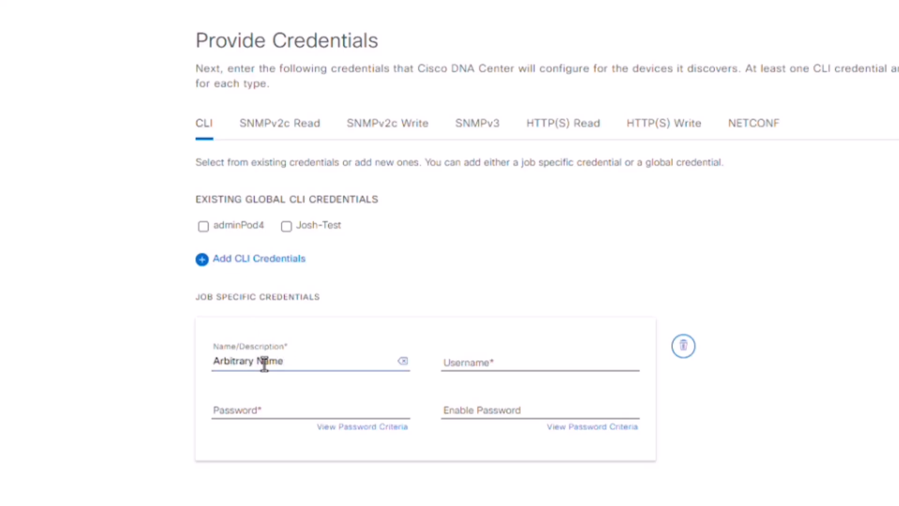
click(512, 362)
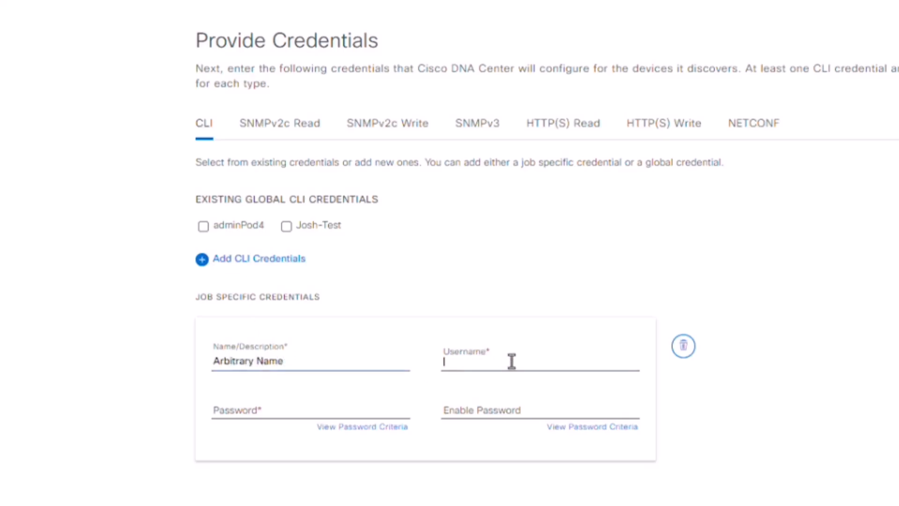
text(CiscoUser)
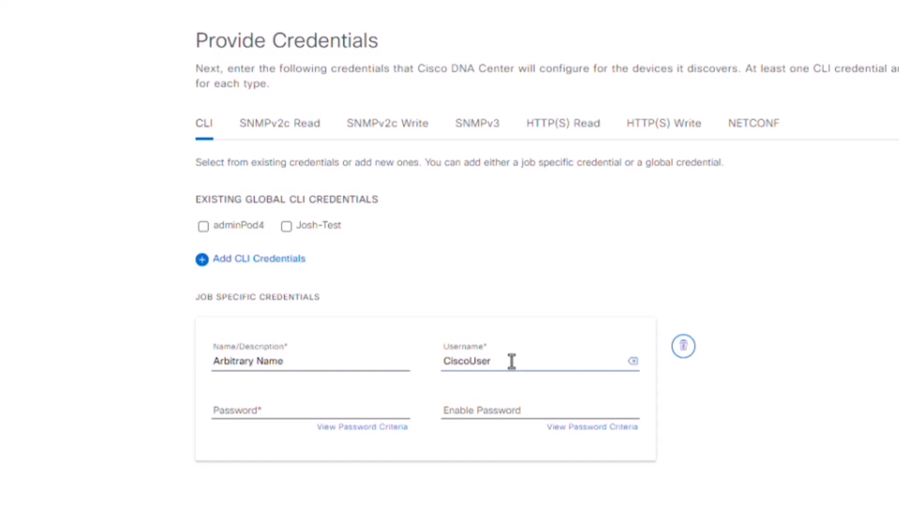
click(324, 412)
text(C1sco12345)
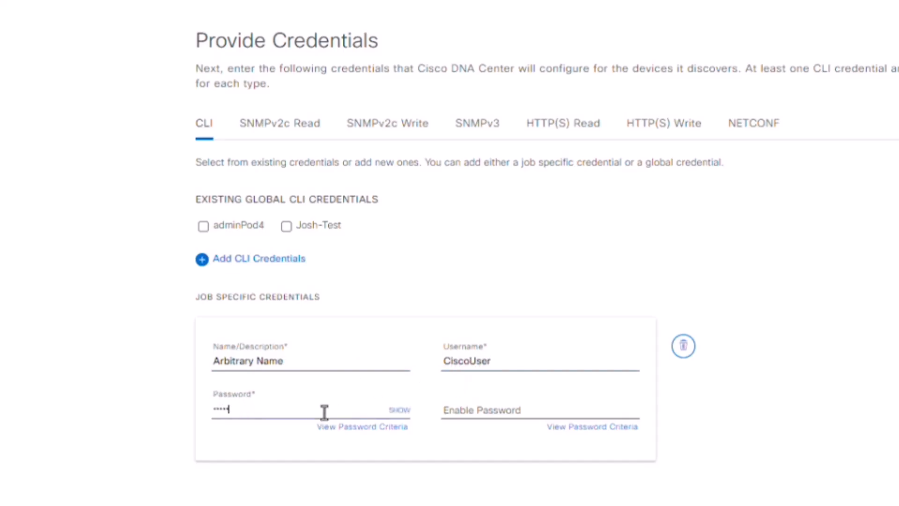
click(291, 123)
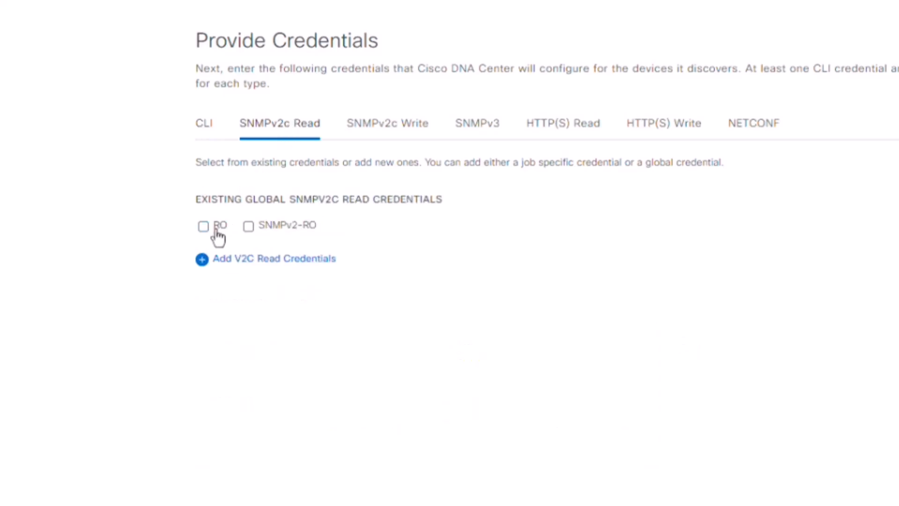
- Use the existing RO SNMP read credential and global NETCONF port 830, then continue
click(218, 234)
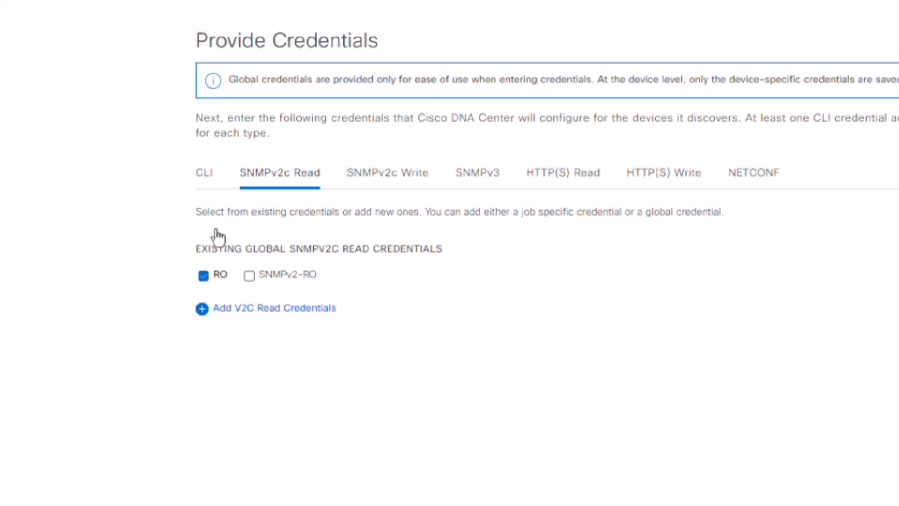
click(755, 184)
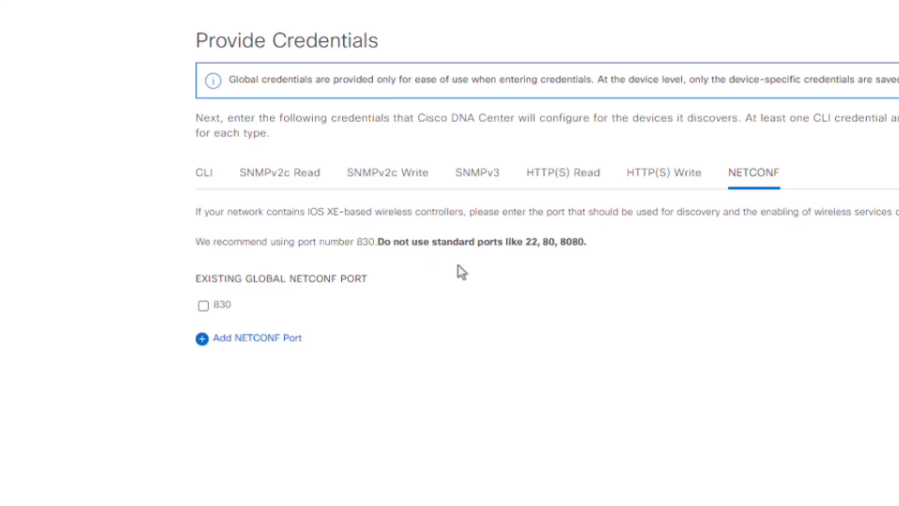
click(289, 339)
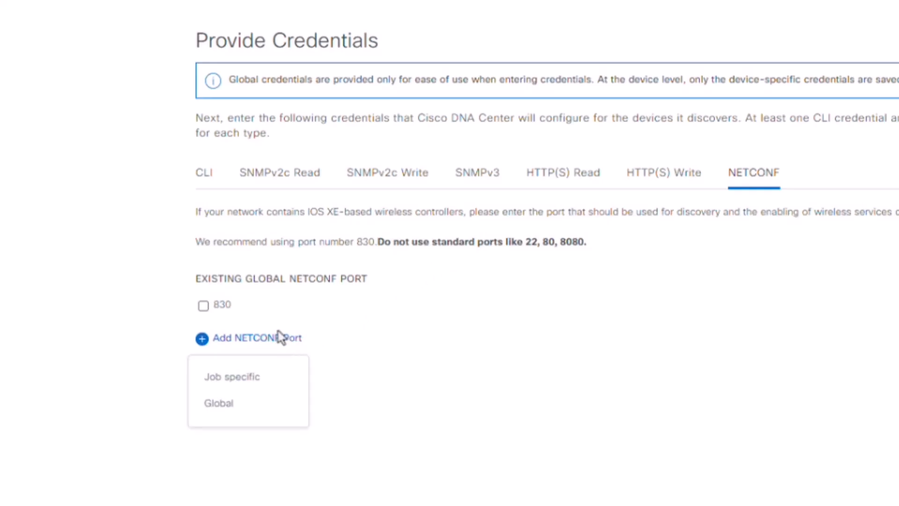
click(230, 313)
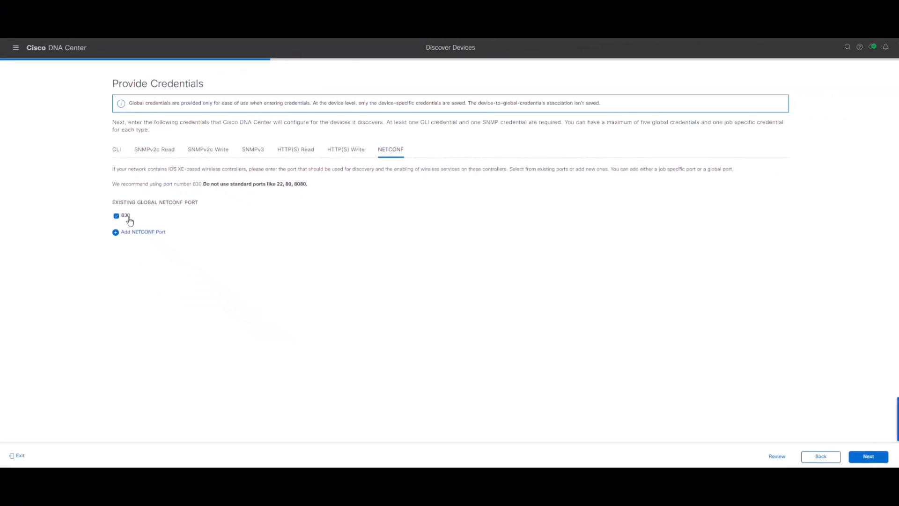
click(867, 458)
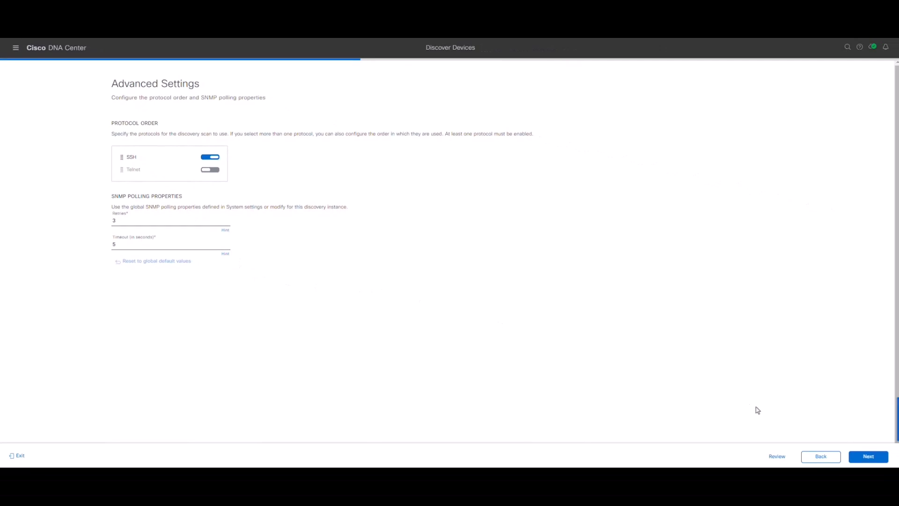
- Assign discovered devices to Global > RTP > Dare-Building > Dare-Floor and proceed to Summary
click(882, 460)
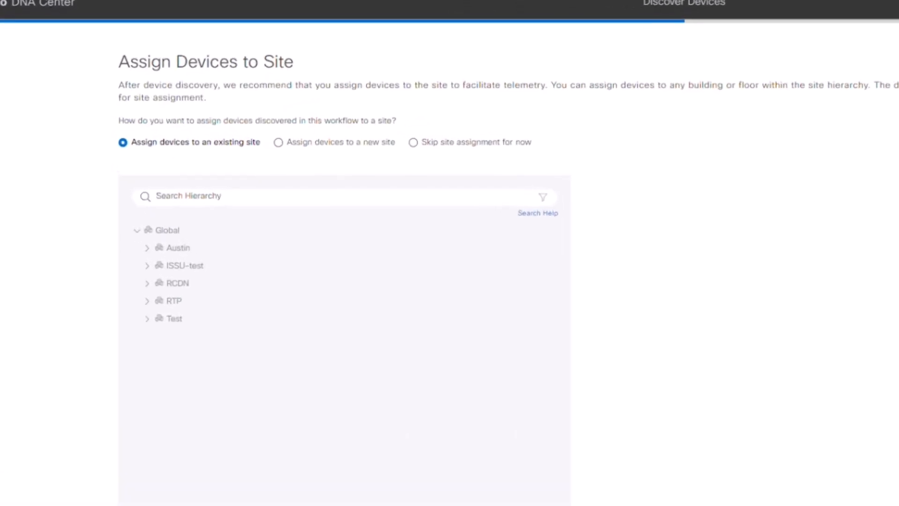
click(150, 307)
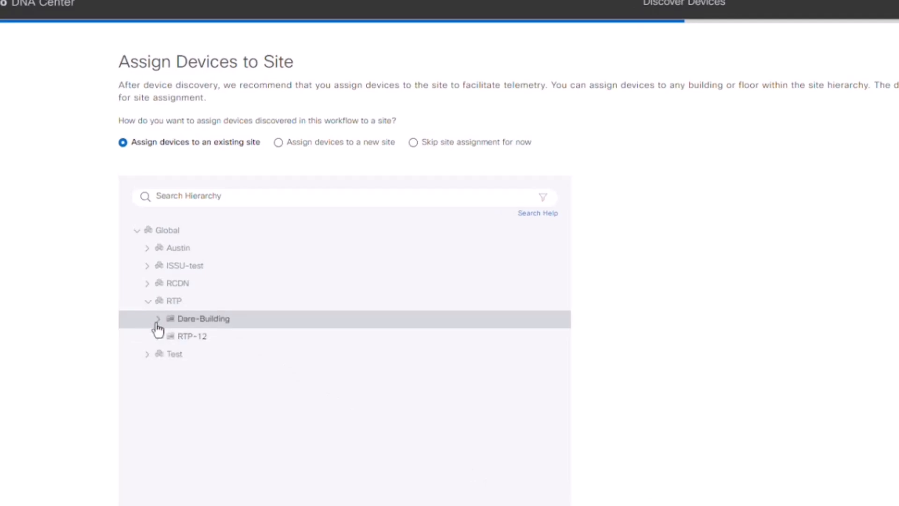
click(157, 323)
click(209, 338)
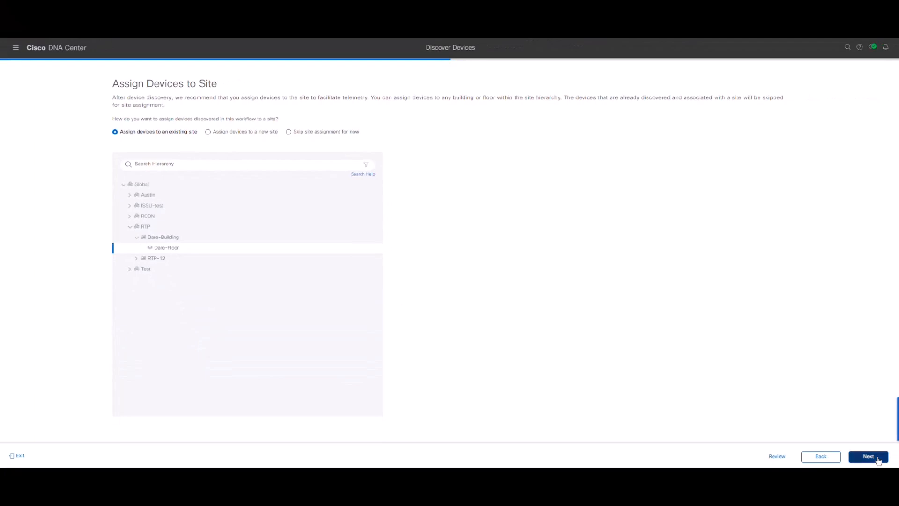
click(869, 457)
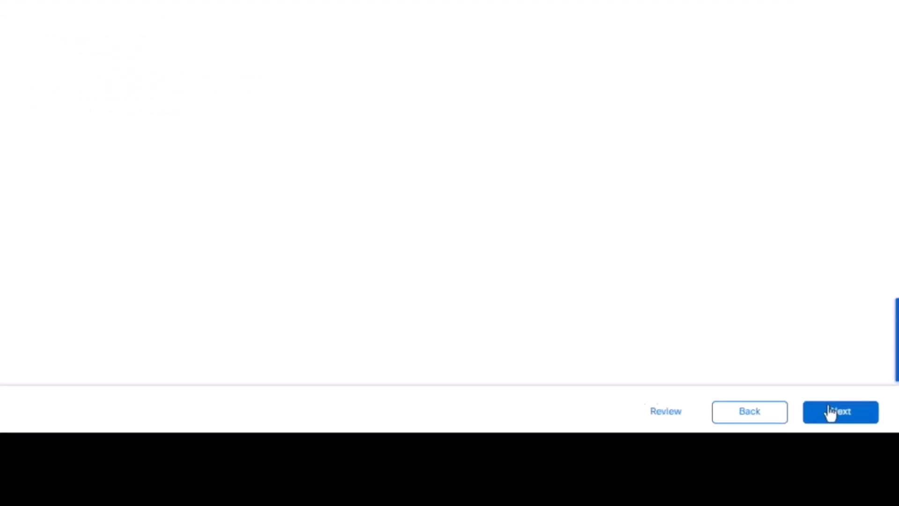
click(823, 401)
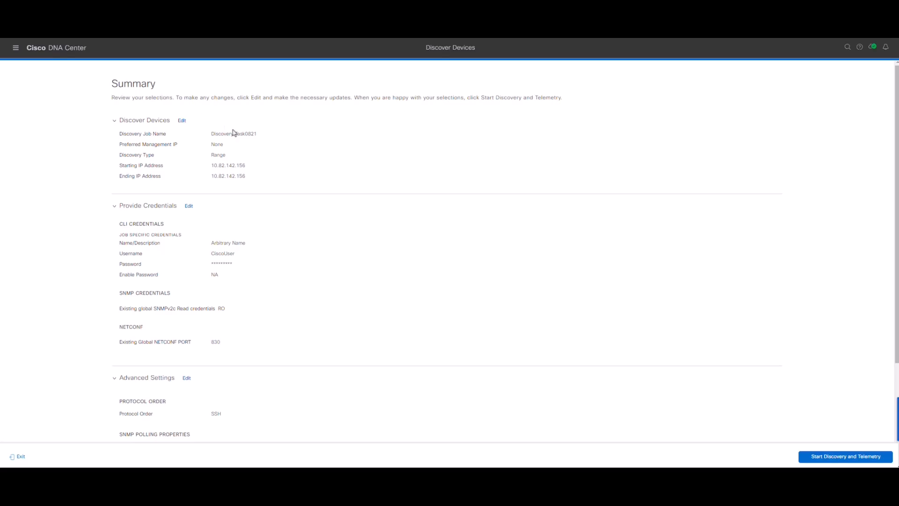
- Review the Discovery Task0821 summary and start Discovery and Telemetry
scroll(256, 154, down, 1)
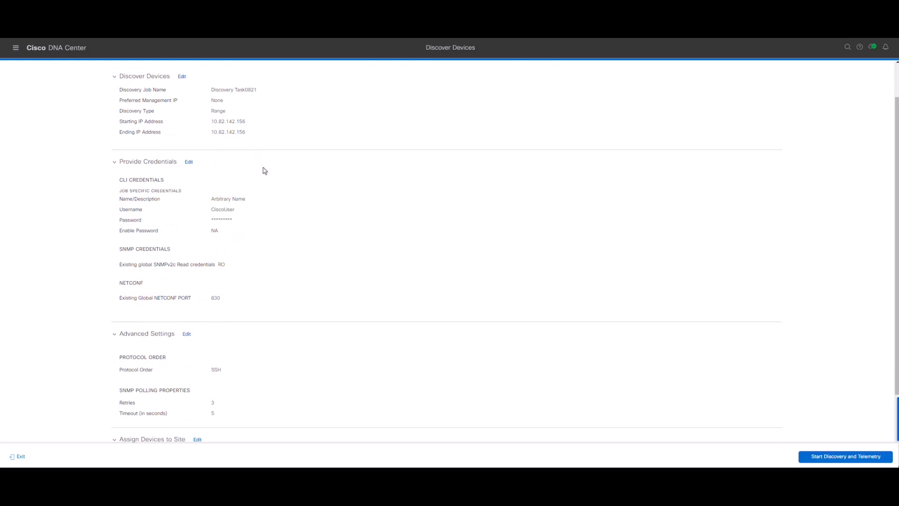
scroll(271, 194, down, 1)
scroll(272, 198, down, 1)
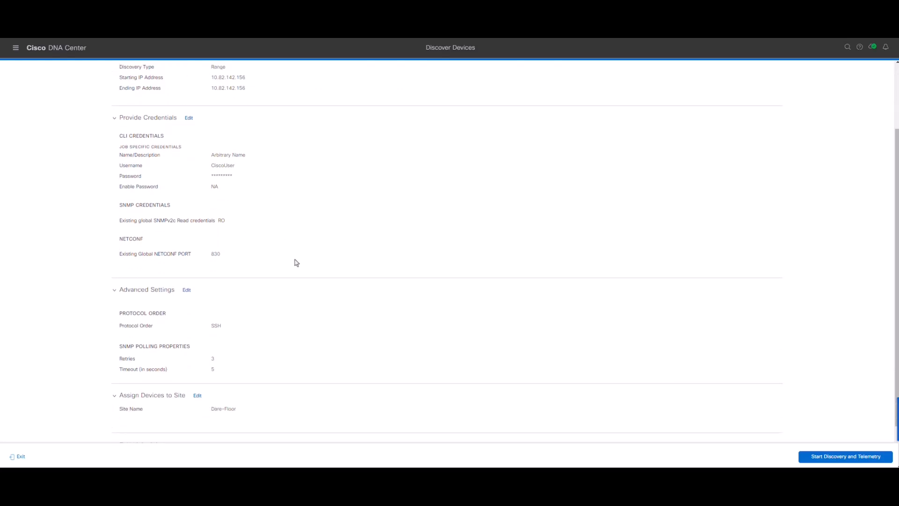
scroll(297, 262, down, 1)
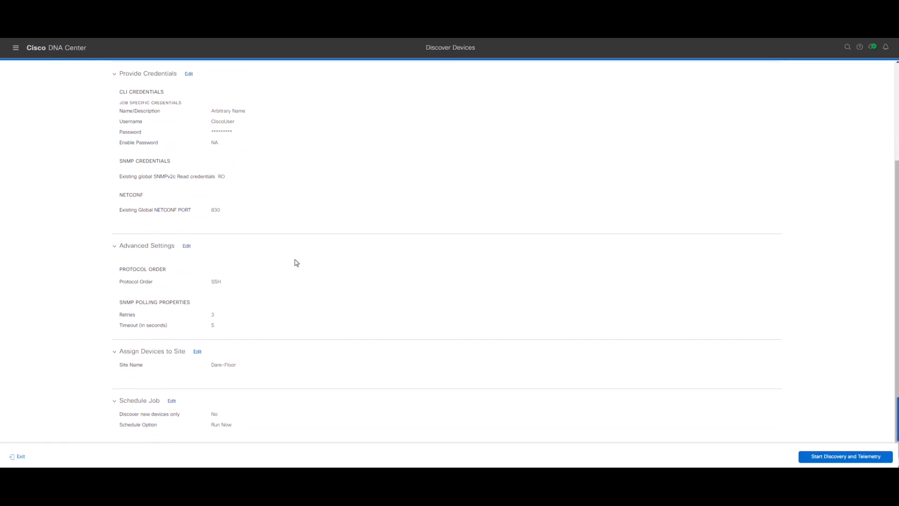
click(849, 460)
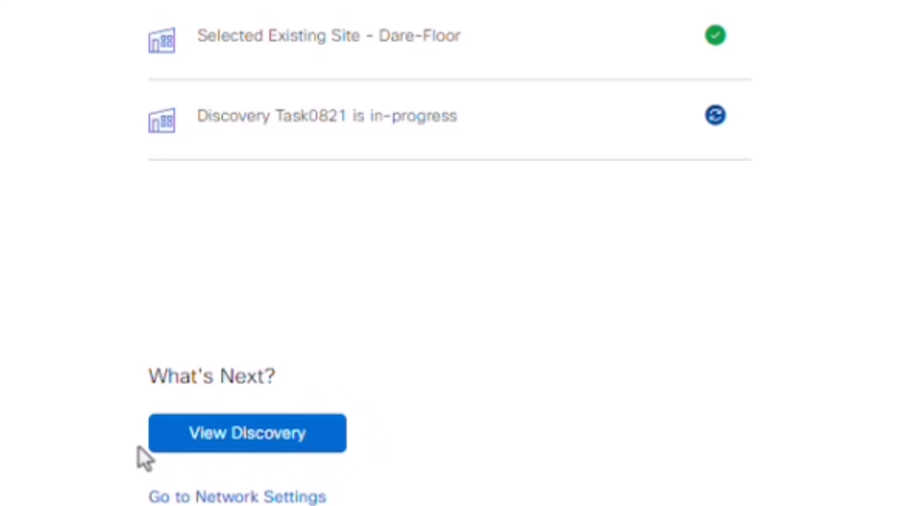
- Go to the Discovery dashboard showing Discovery Task0821 complete with 1 reachable device
click(258, 447)
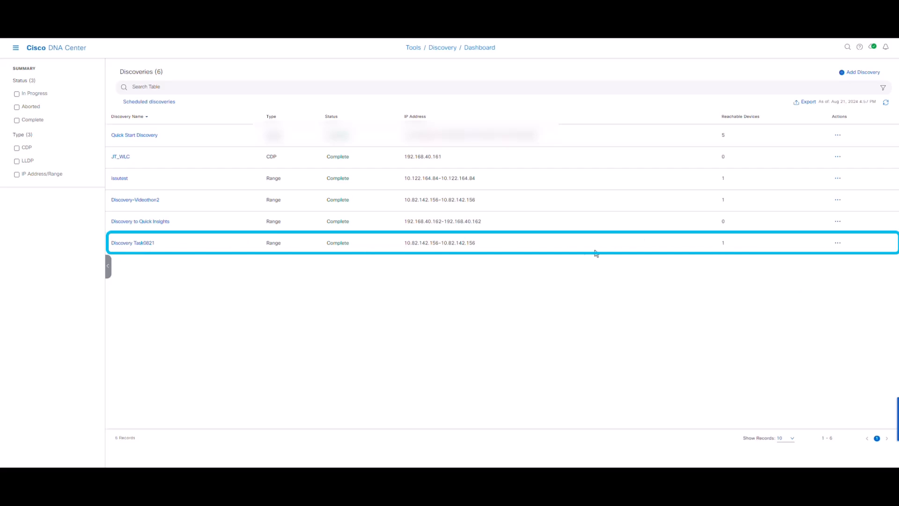
- Open Discovery Task0821 details and confirm 10.82.142.156 succeeded on ICMP, SNMP, CLI and NETCONF
click(148, 244)
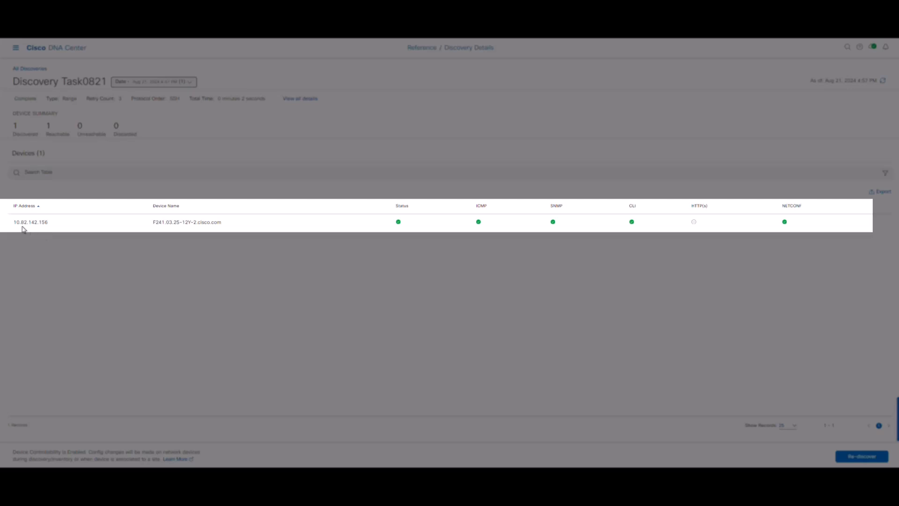
drag(20, 223, 49, 231)
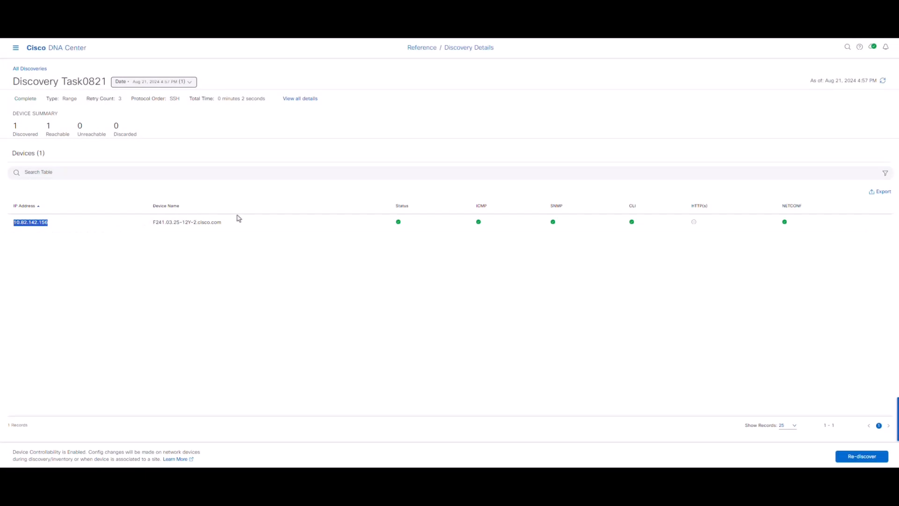
mouse_move(400, 226)
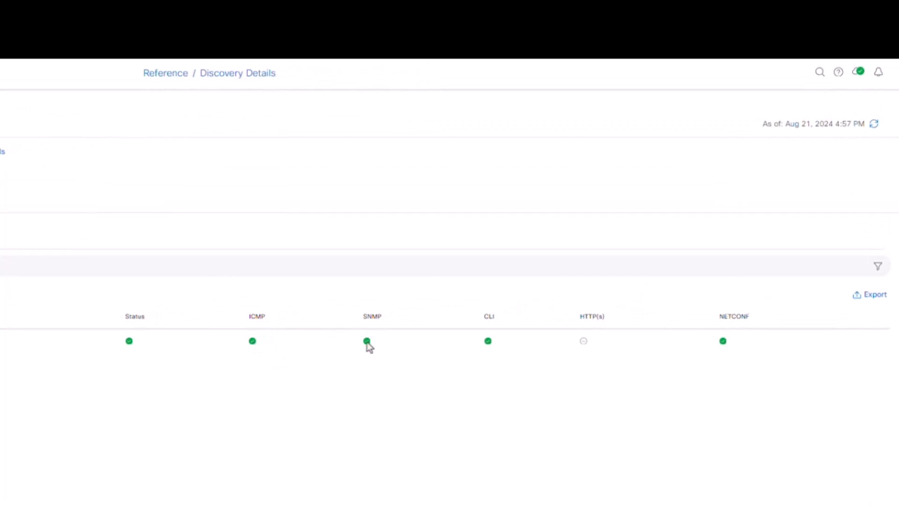
mouse_move(368, 341)
mouse_move(725, 344)
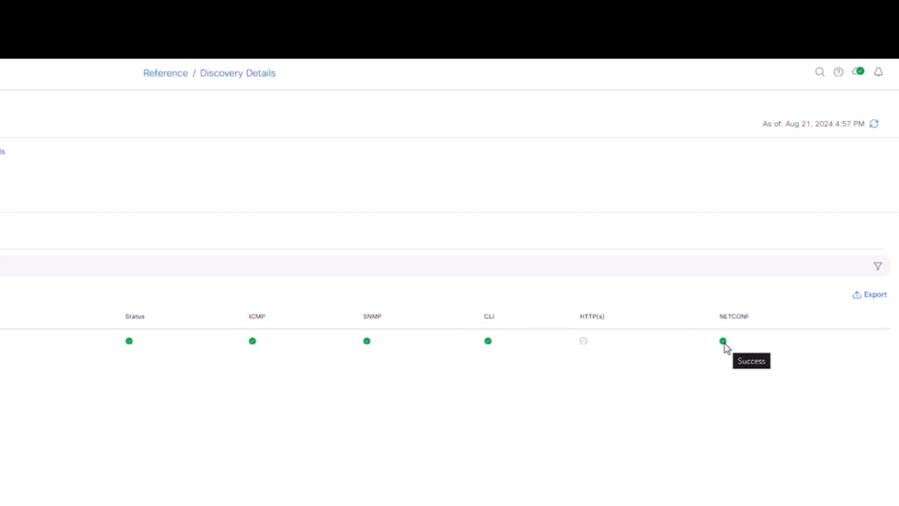